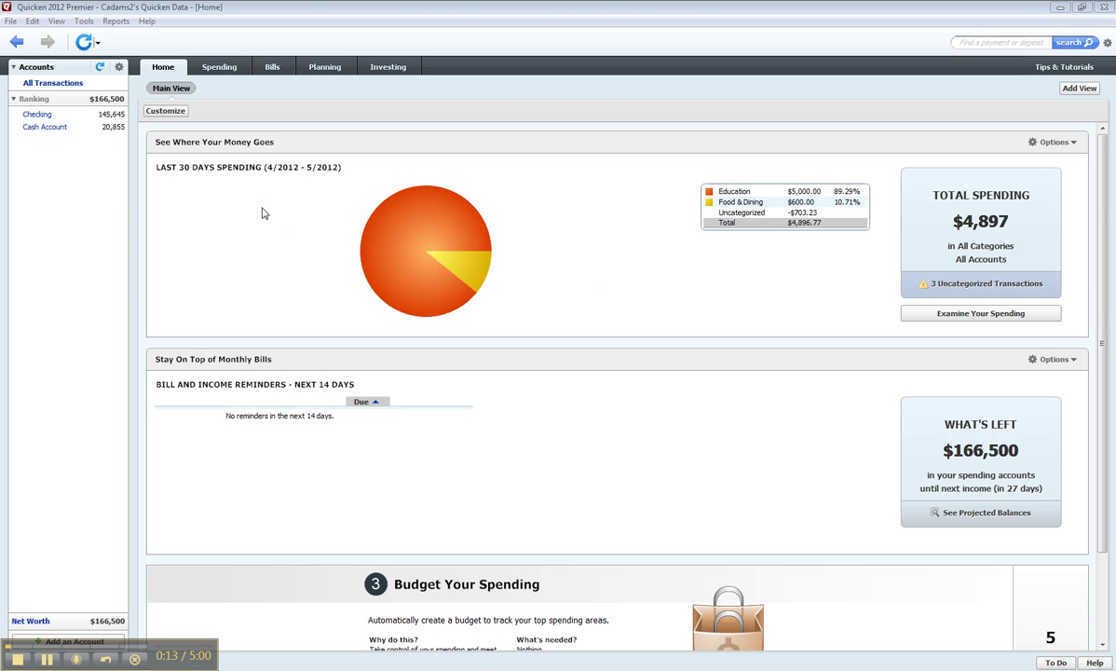
{"action": "left_click", "coordinate": [10, 21]}
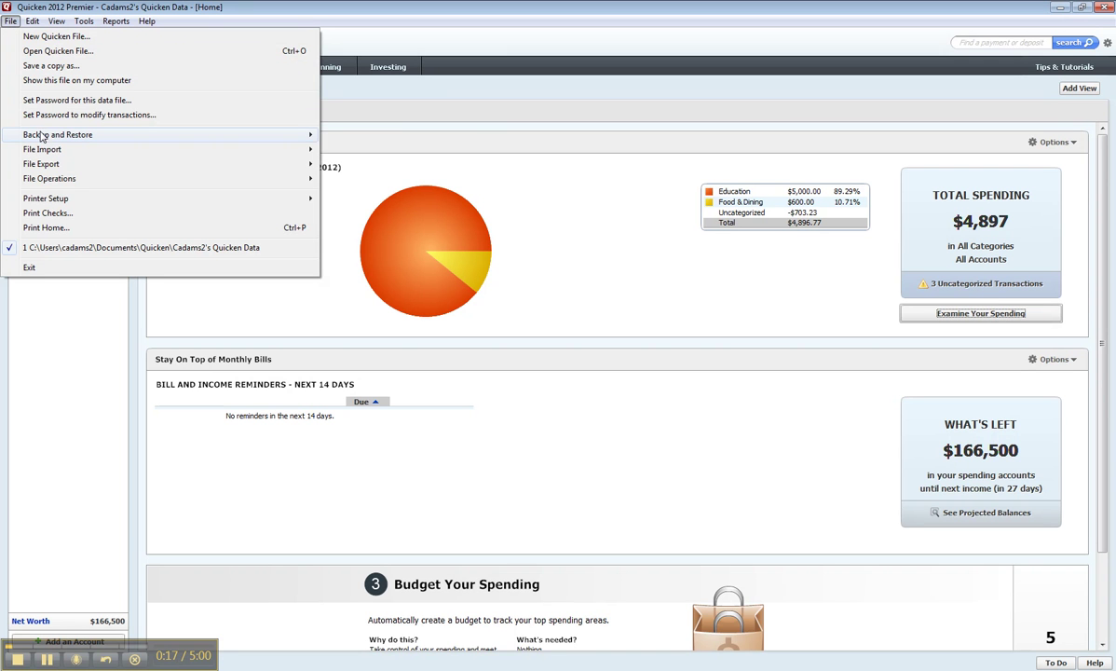
{"action": "mouse_move", "coordinate": [46, 137]}
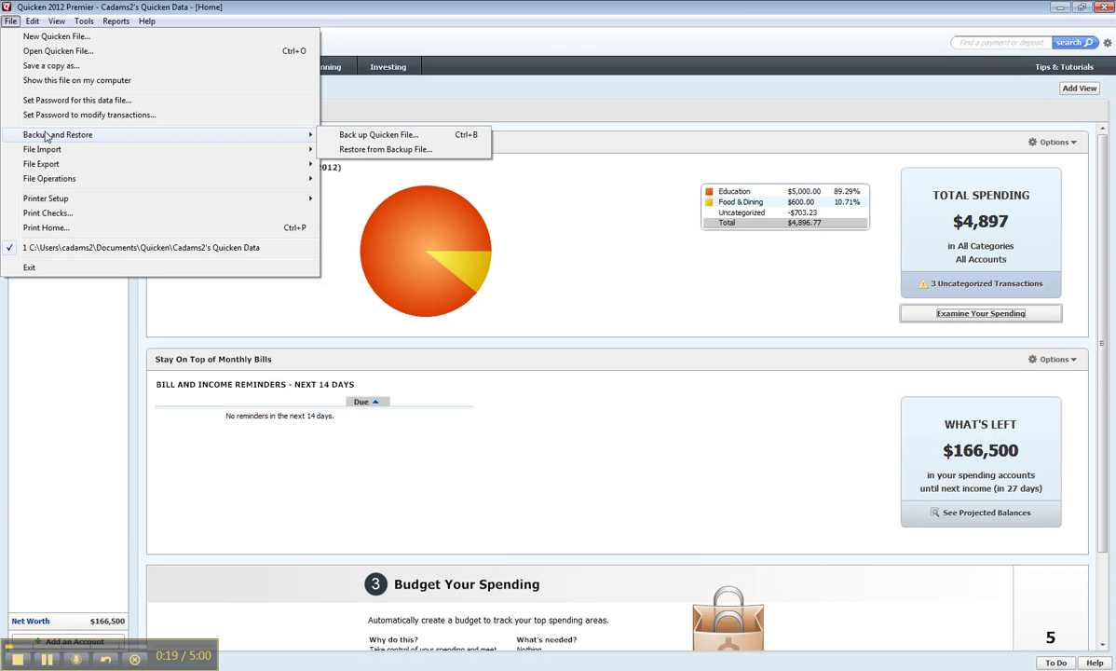
{"action": "mouse_move", "coordinate": [62, 181]}
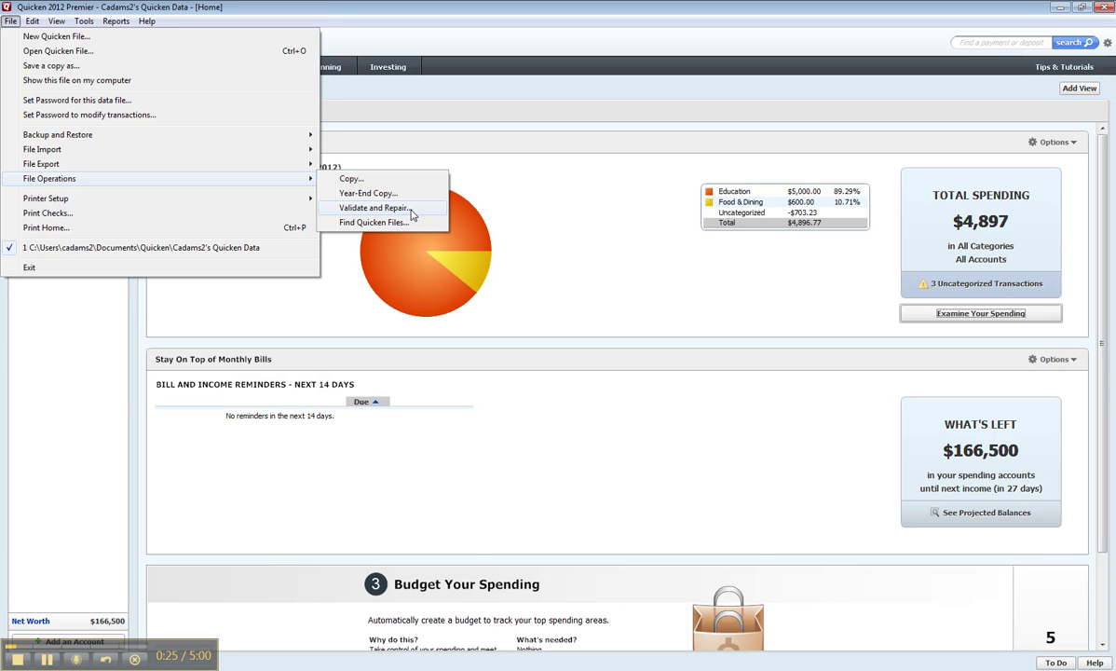
{"action": "left_click", "coordinate": [565, 260]}
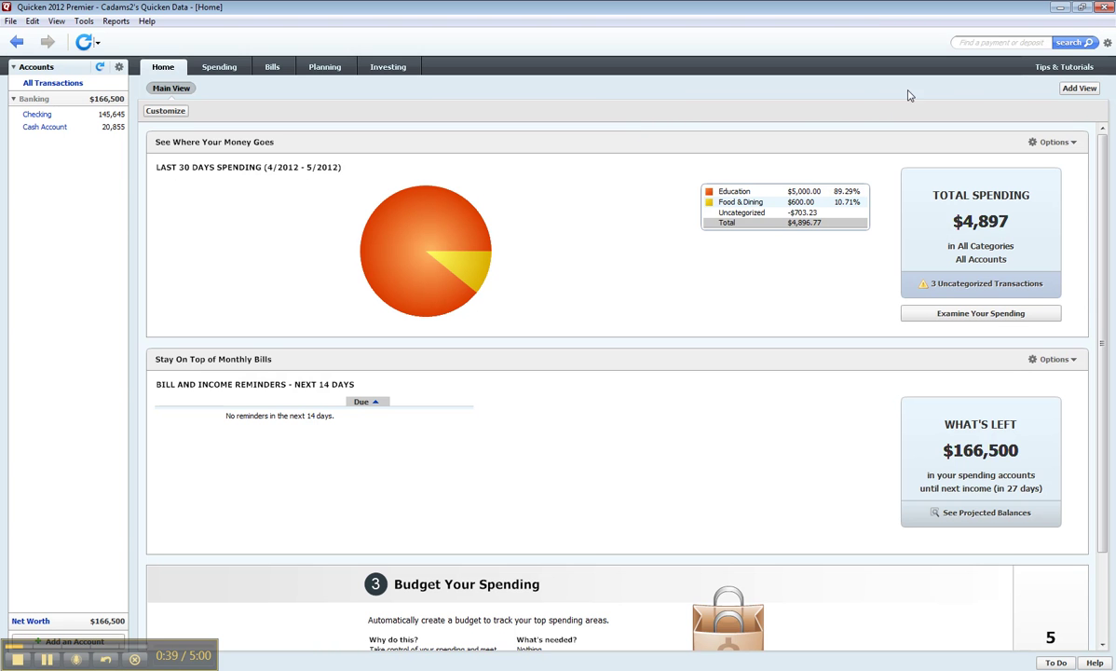
Exit Quicken without backing up the data file
{"action": "left_click", "coordinate": [1106, 9]}
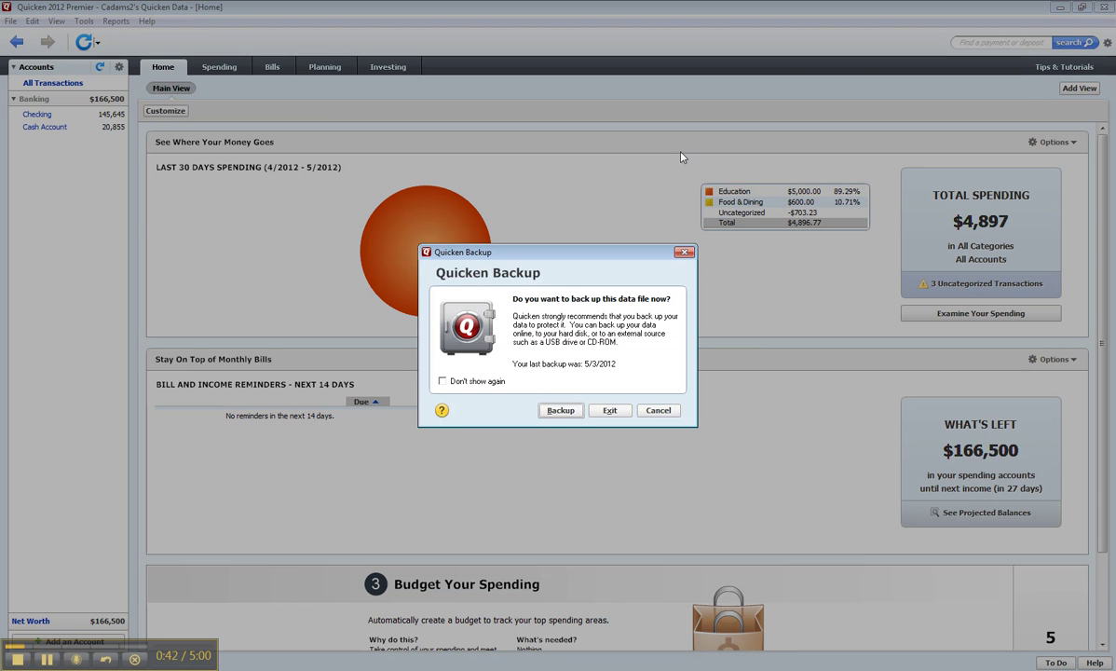
{"action": "left_click", "coordinate": [610, 411]}
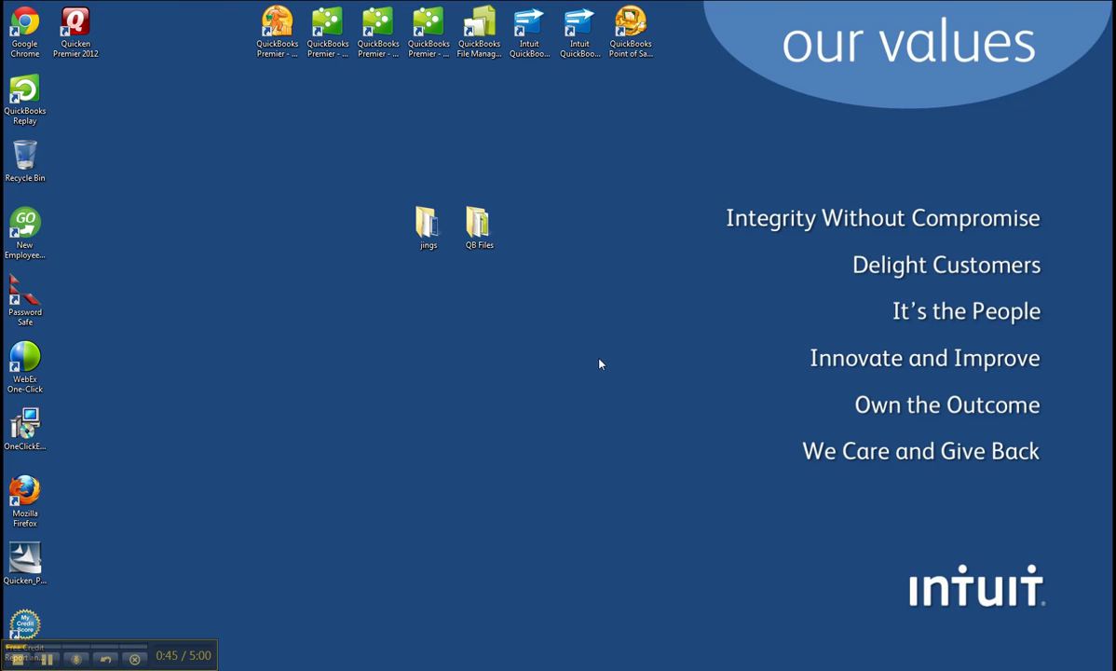
Switch to QuickBooks and start a Quicken file conversion, opening the QDF data file in the Quicken folder as the source
{"action": "key", "text": "alt+Tab"}
{"action": "left_click", "coordinate": [69, 60]}
{"action": "mouse_move", "coordinate": [157, 216]}
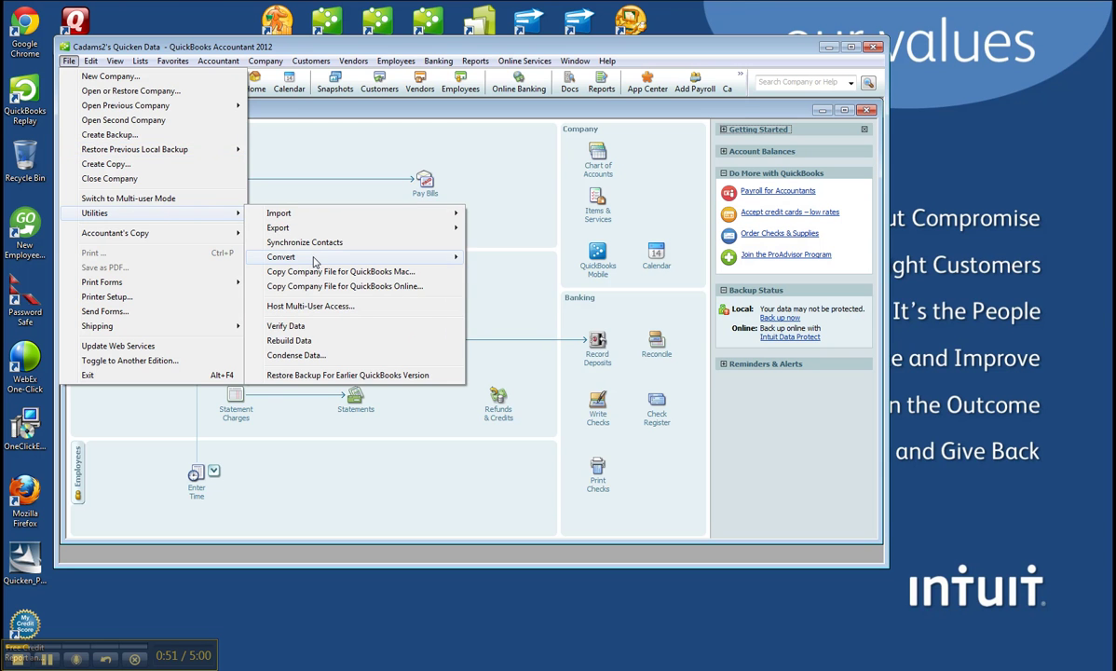
{"action": "mouse_move", "coordinate": [291, 256]}
{"action": "left_click", "coordinate": [515, 257]}
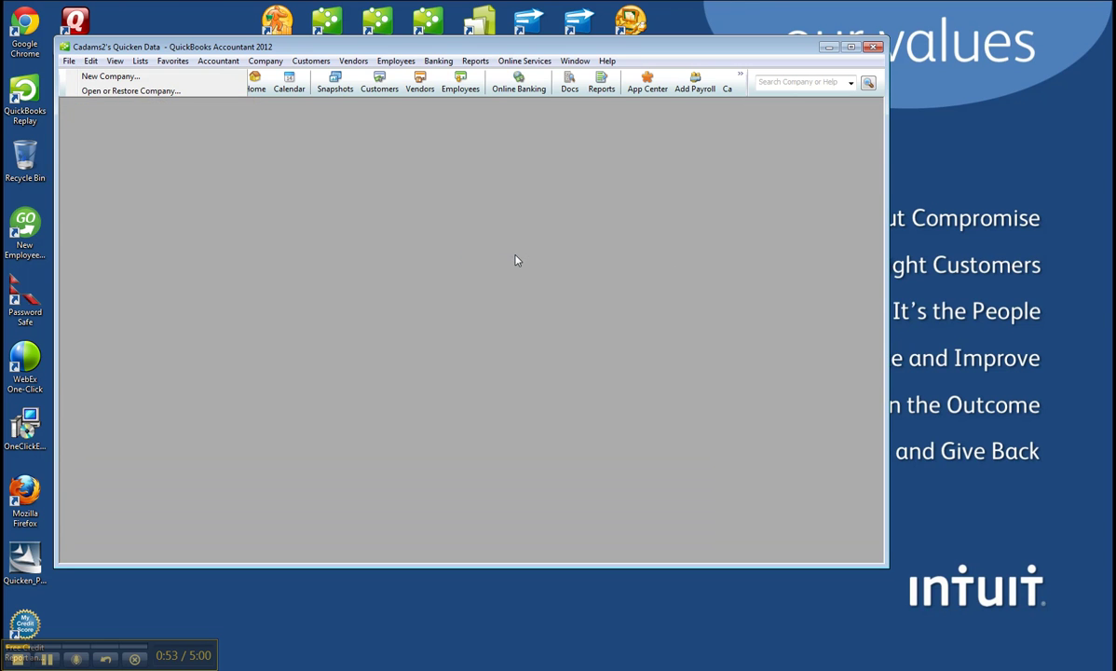
{"action": "left_click", "coordinate": [384, 304]}
{"action": "left_click", "coordinate": [246, 163]}
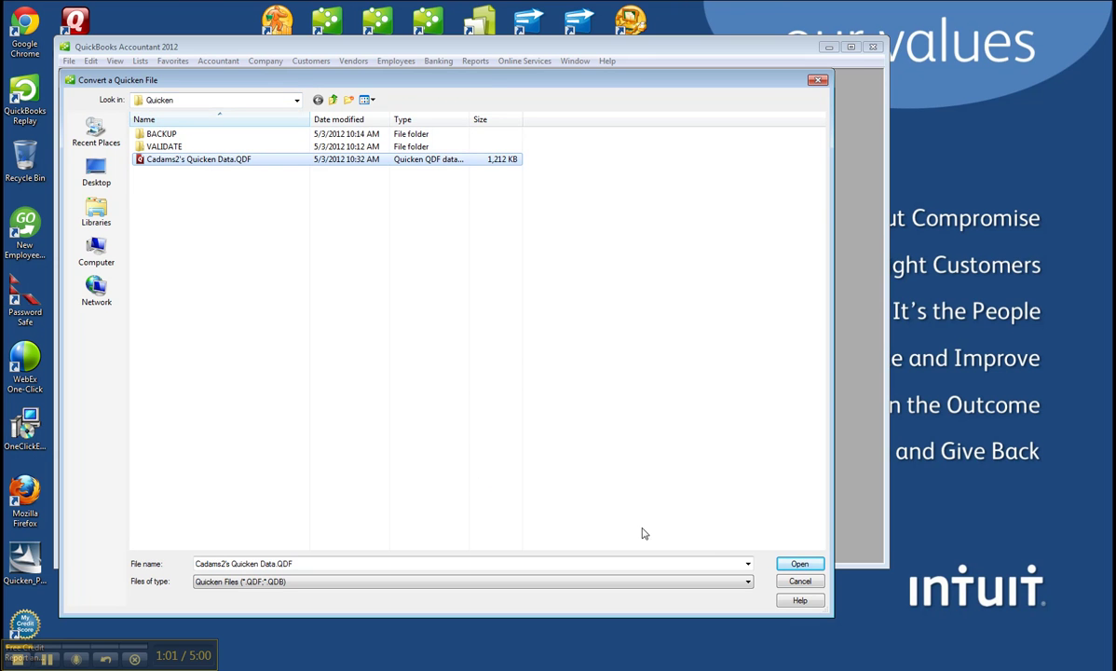
{"action": "left_click", "coordinate": [791, 564]}
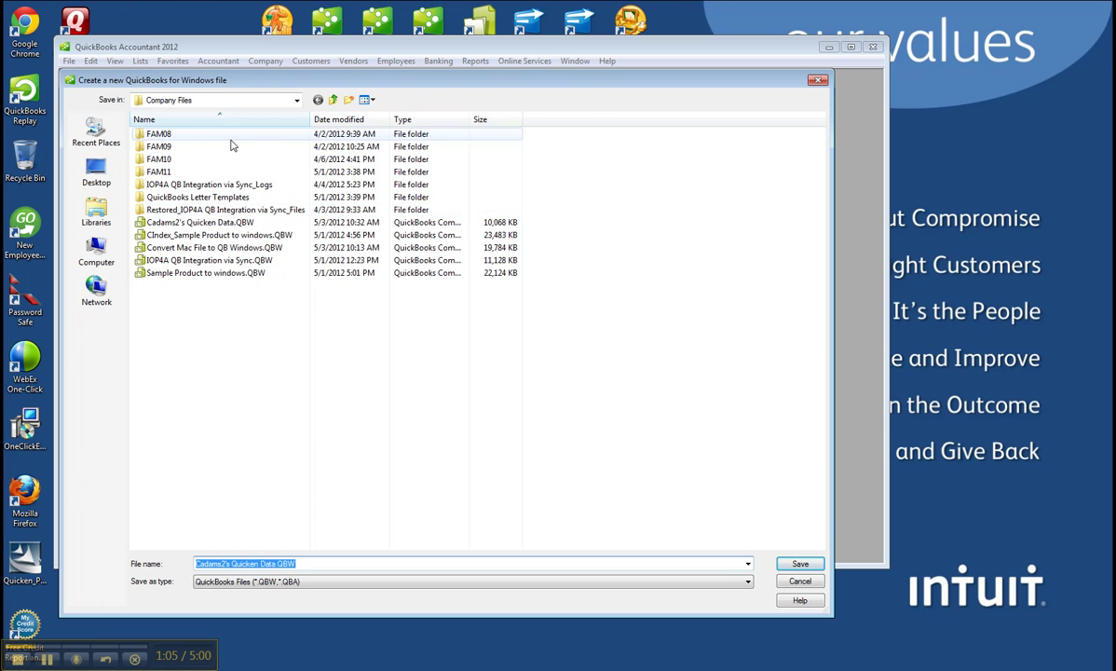
Save the new QuickBooks company file in the QB Files folder on the Desktop, keeping the proposed file name
{"action": "left_click", "coordinate": [110, 168]}
{"action": "double_click", "coordinate": [331, 166]}
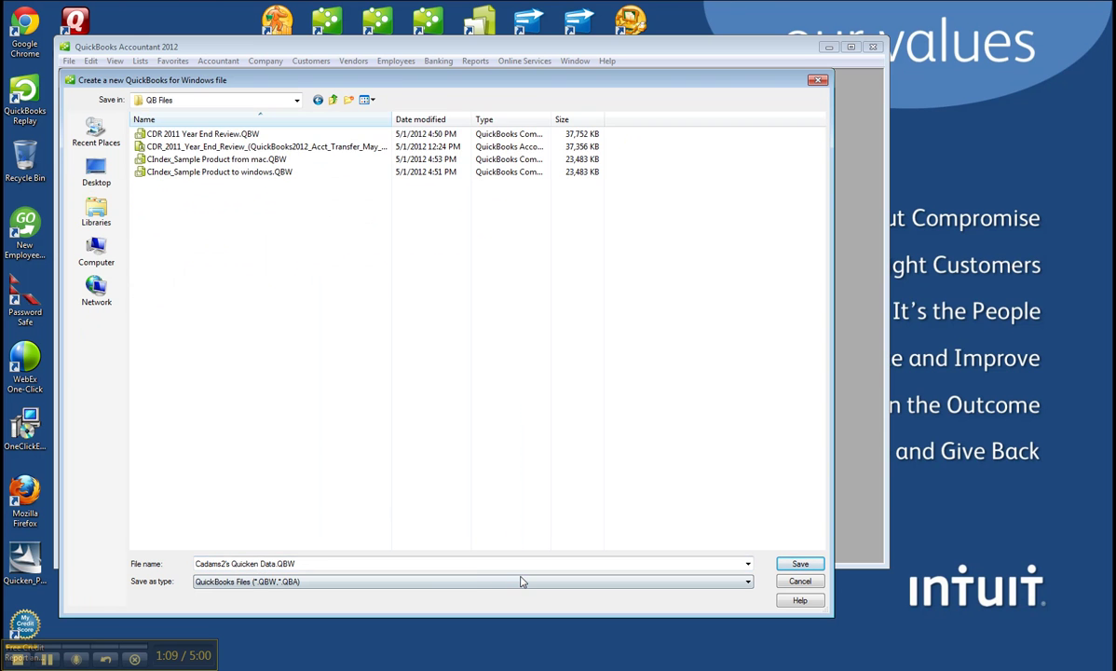
{"action": "left_click", "coordinate": [801, 565]}
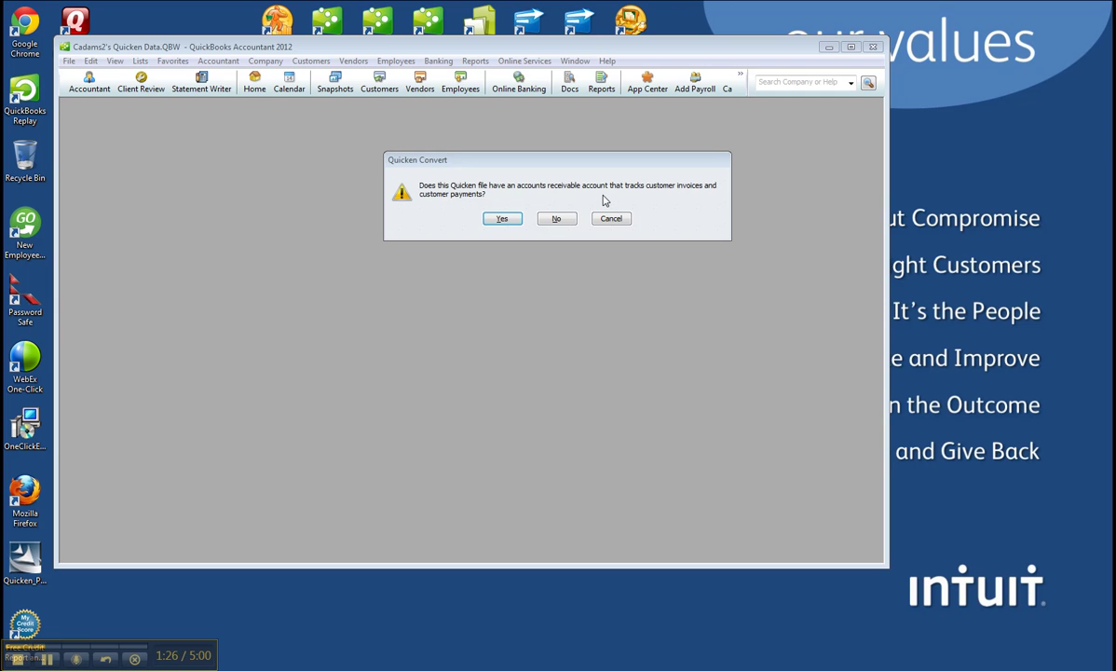
Answer that the Quicken file has an accounts receivable account, select Checking for it, and dismiss the account warnings
{"action": "left_click", "coordinate": [493, 218]}
{"action": "left_click_drag", "start_coordinate": [329, 163], "coordinate": [407, 174]}
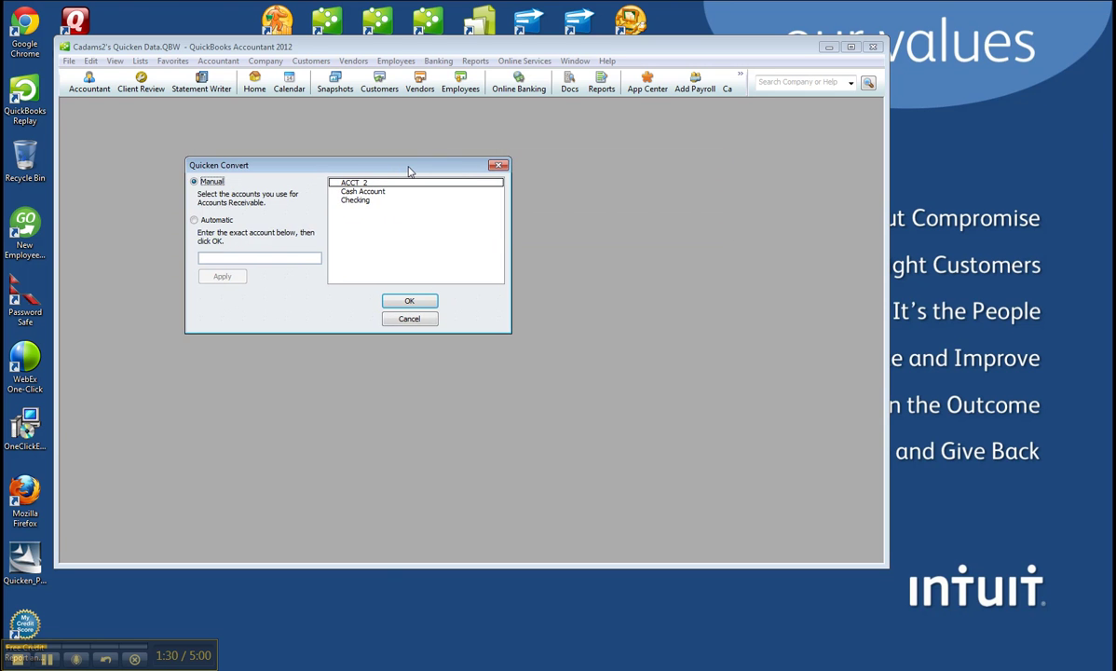
{"action": "left_click", "coordinate": [359, 199]}
{"action": "left_click", "coordinate": [394, 306]}
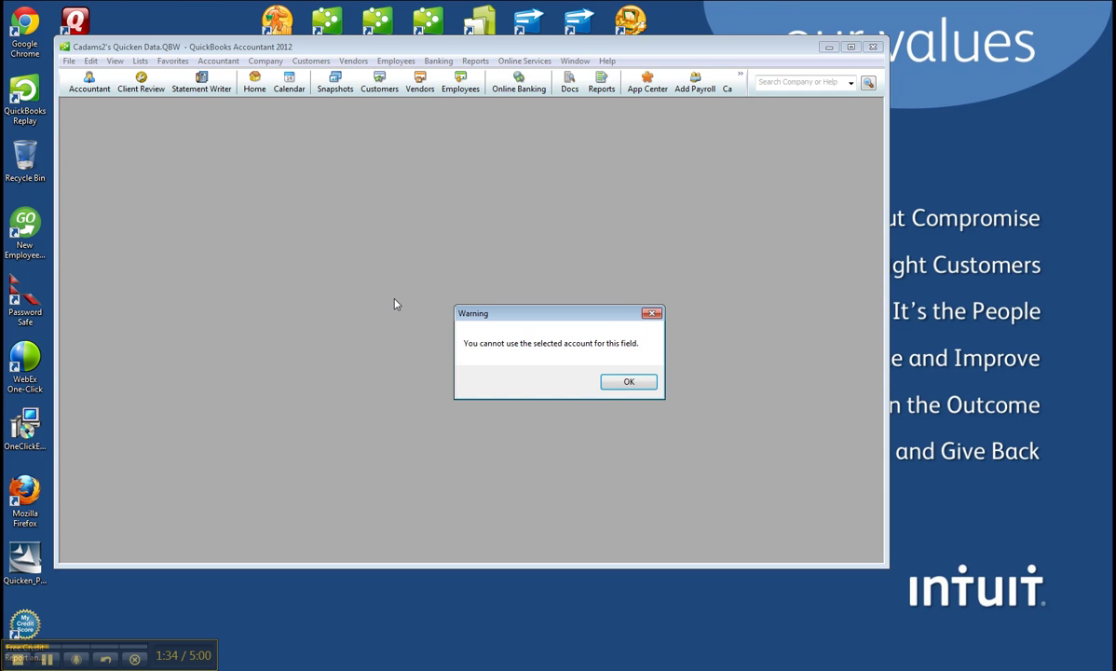
{"action": "left_click", "coordinate": [626, 386]}
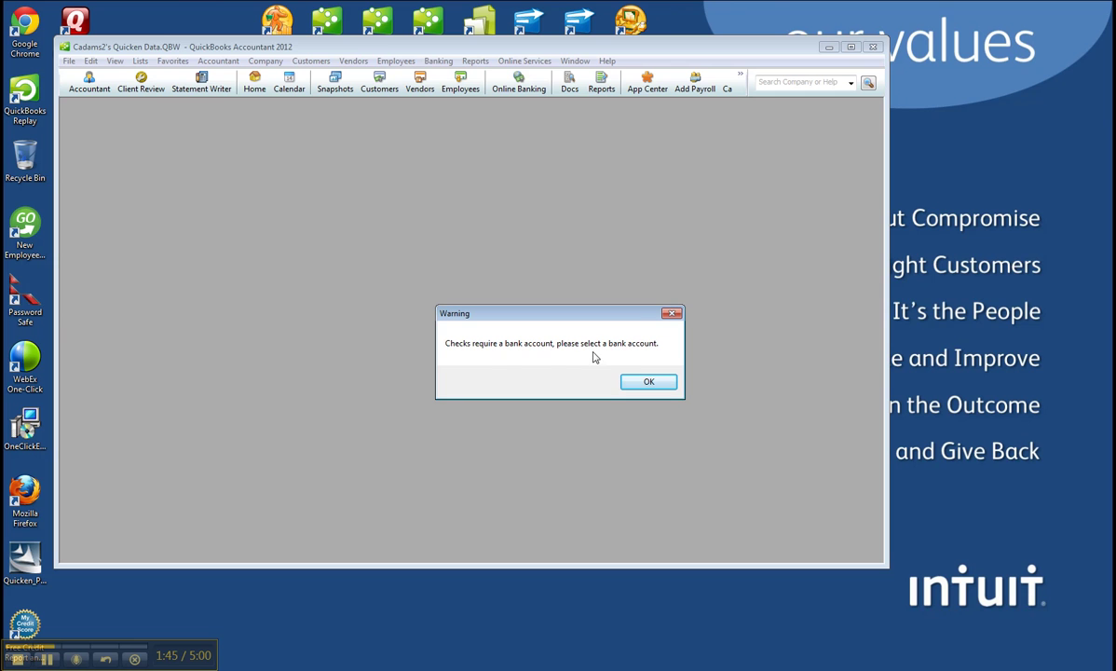
{"action": "left_click", "coordinate": [648, 383]}
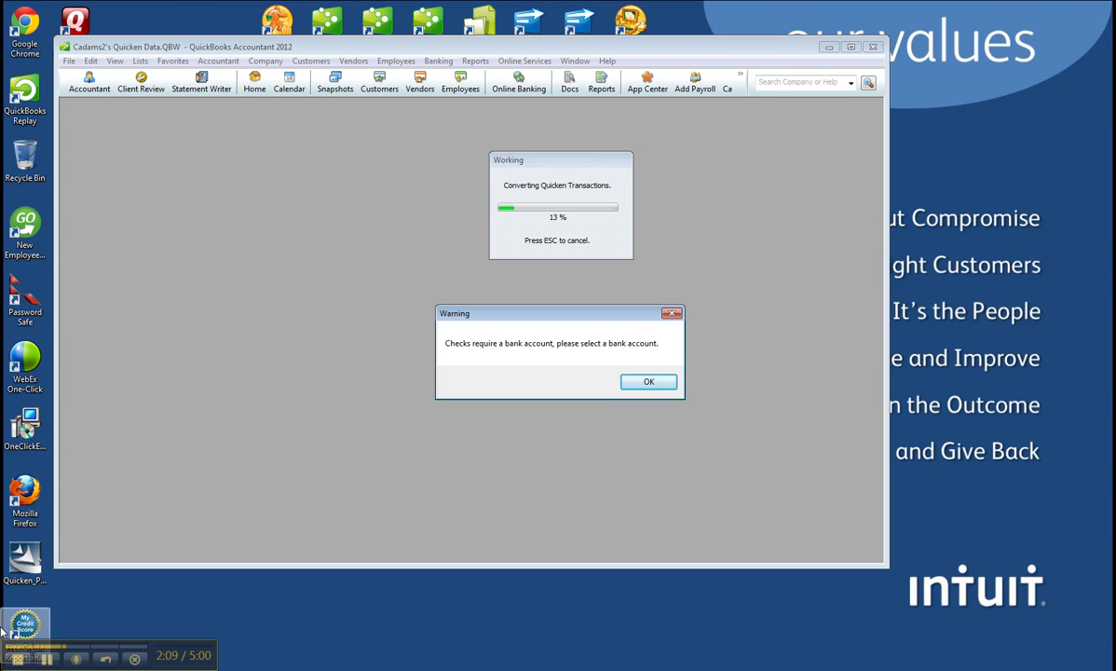
{"action": "key", "text": "Return"}
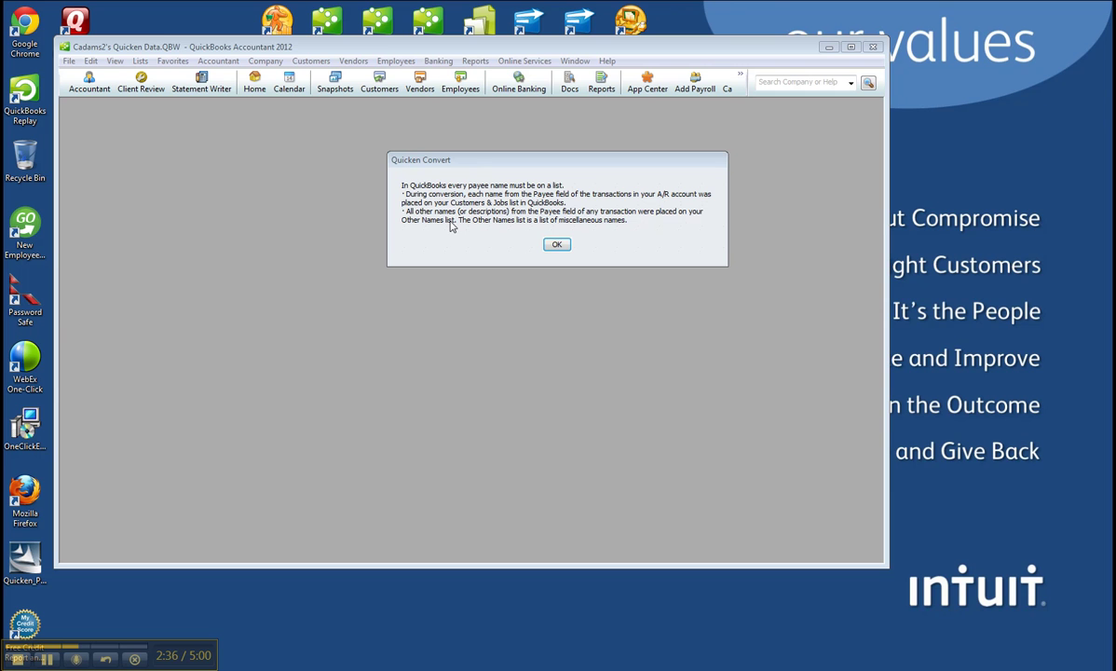
Display the Other Names list and change the name type of RFQ to Customer
{"action": "left_click", "coordinate": [558, 246]}
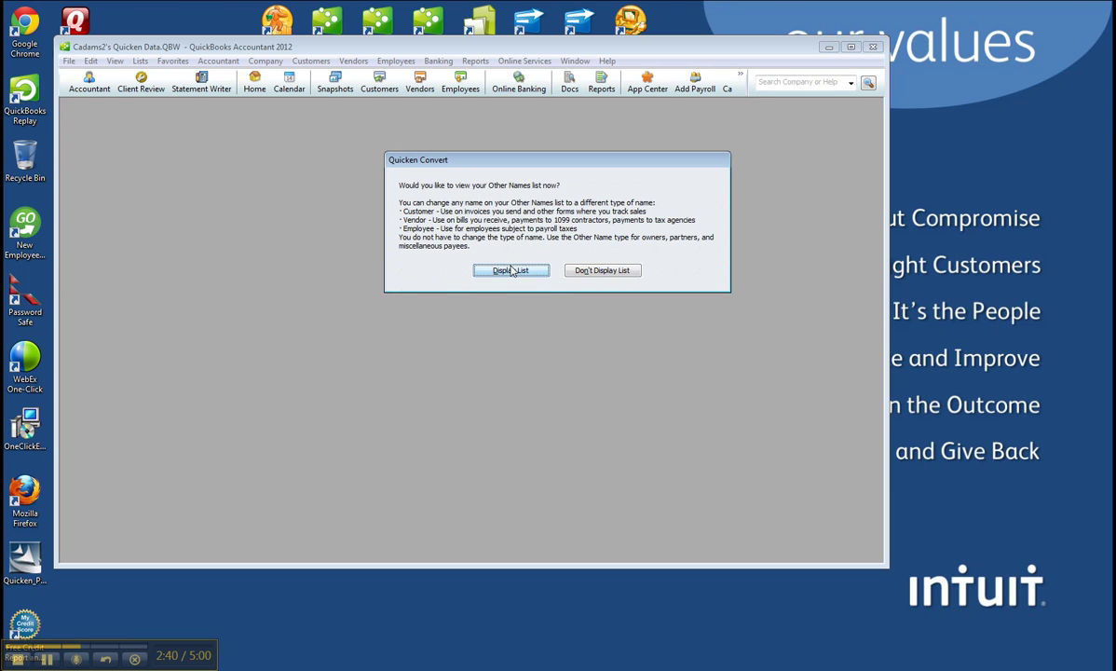
{"action": "left_click", "coordinate": [512, 270]}
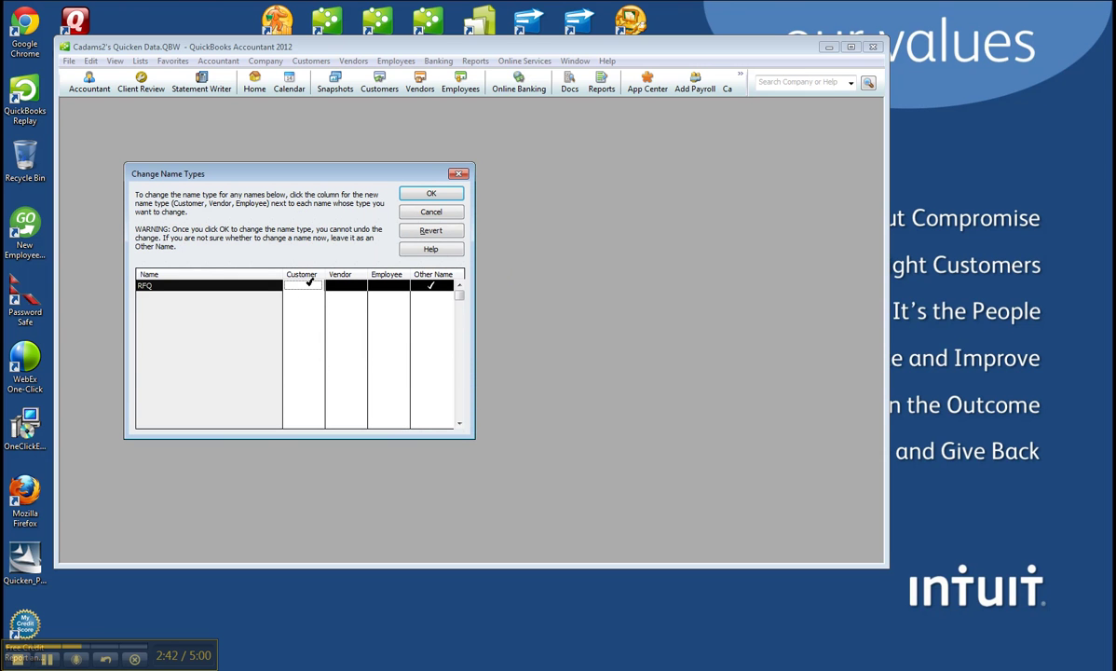
{"action": "left_click", "coordinate": [304, 284]}
{"action": "left_click", "coordinate": [432, 195]}
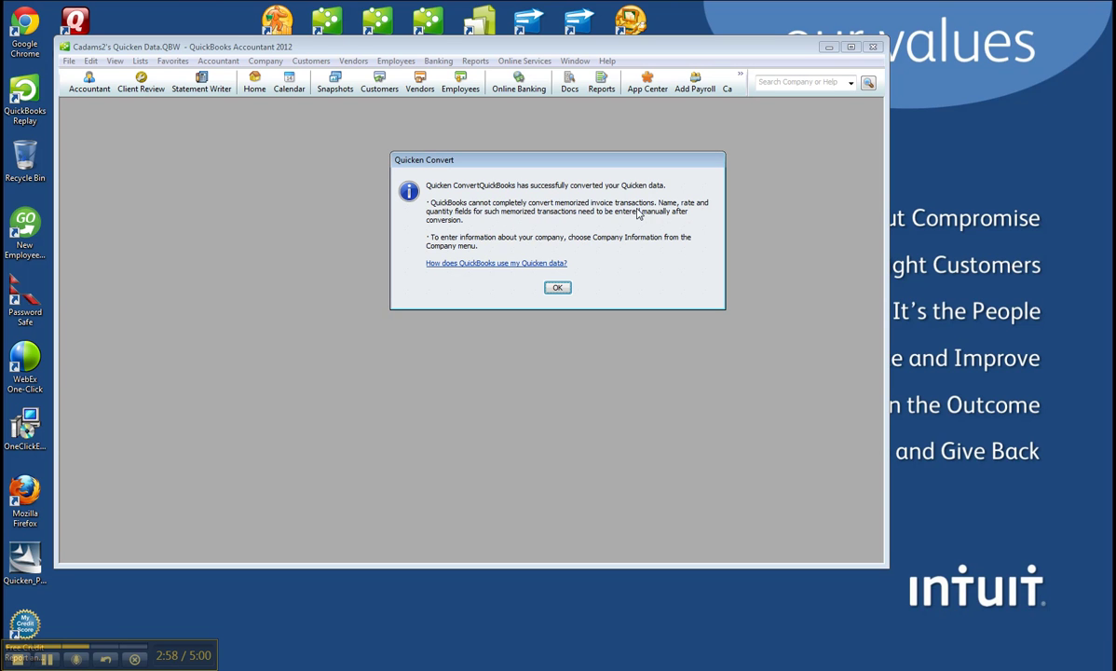
Acknowledge the conversion and file password notices, and move the Accountant Center window higher
{"action": "left_click", "coordinate": [557, 288]}
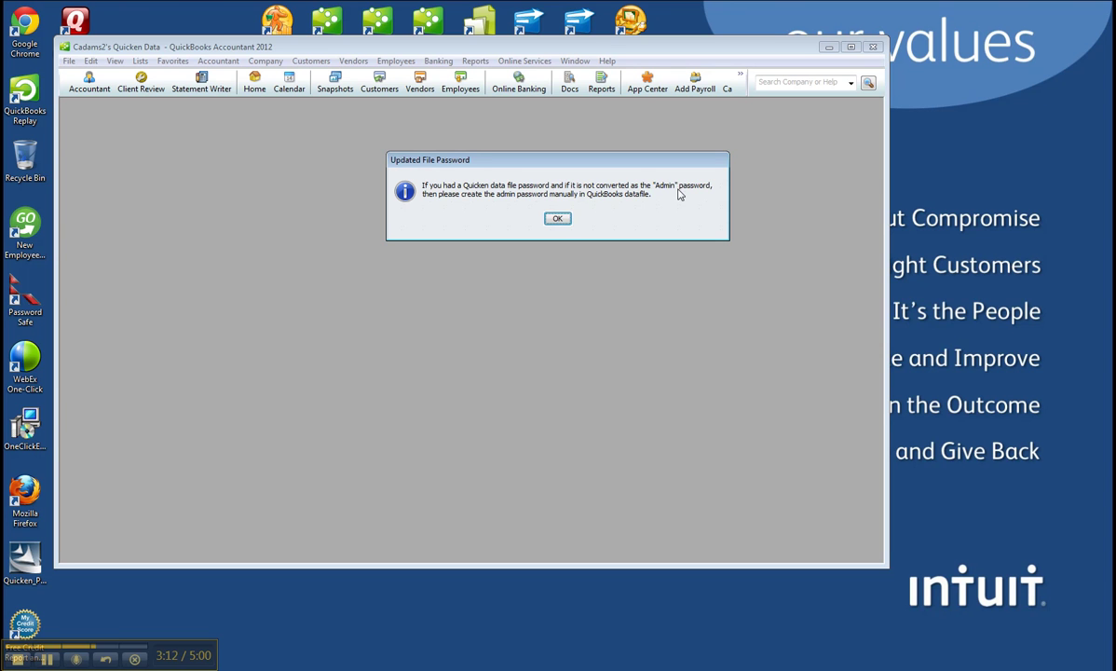
{"action": "left_click", "coordinate": [558, 220]}
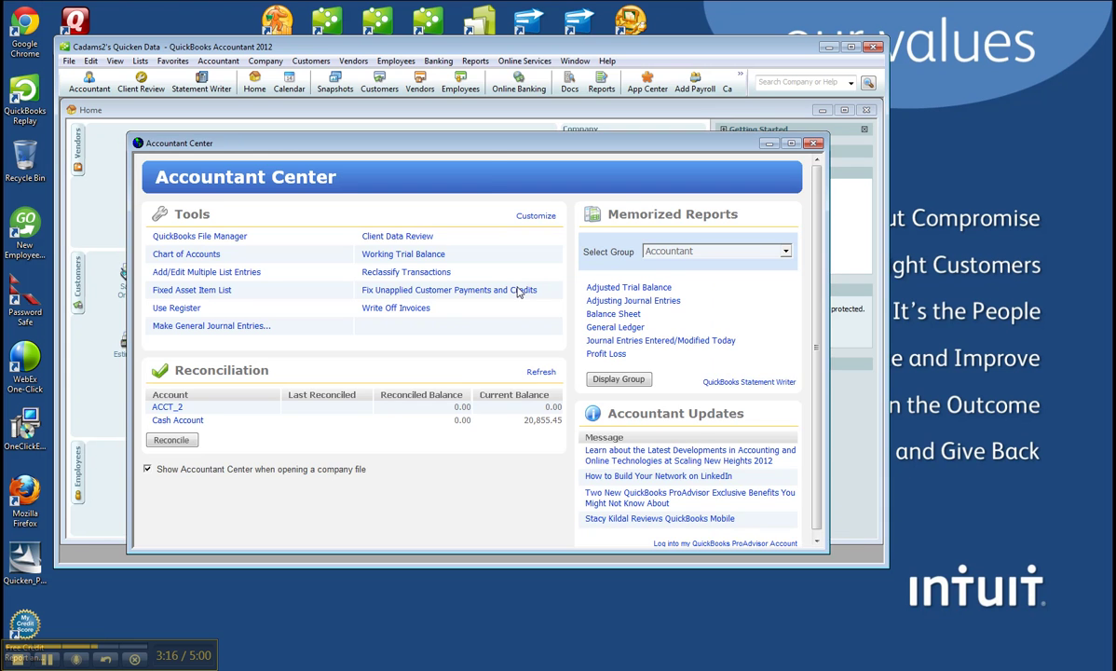
{"action": "left_click_drag", "start_coordinate": [458, 143], "coordinate": [443, 106]}
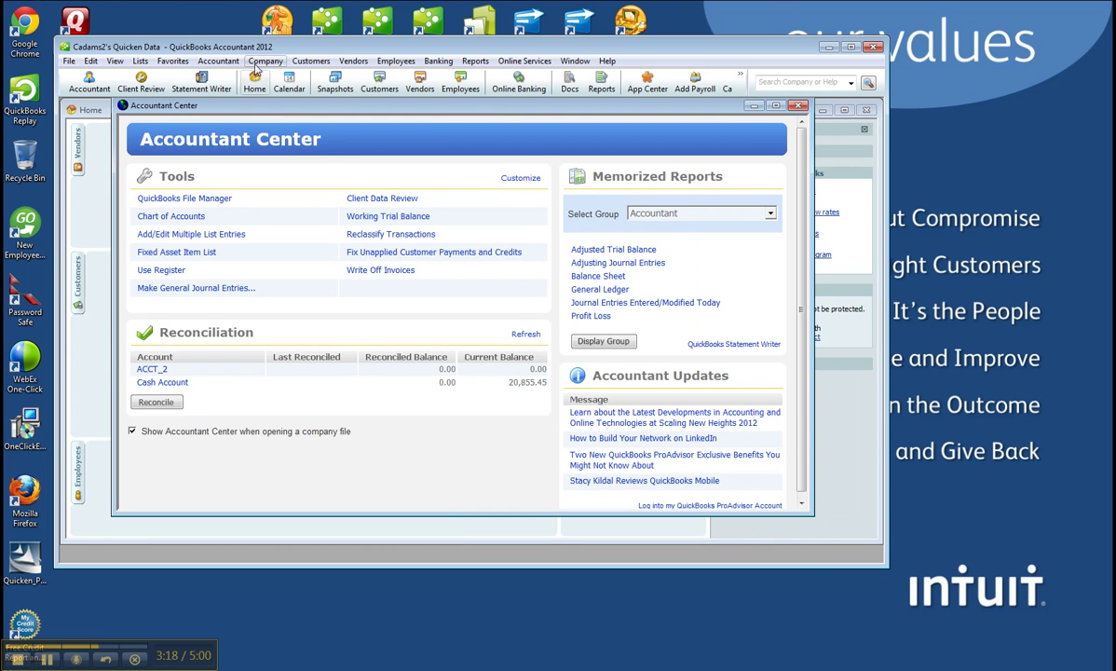
Examine the converted names in the Customer Center, the Other Names list and the Vendor Center
{"action": "left_click", "coordinate": [310, 61]}
{"action": "left_click", "coordinate": [337, 75]}
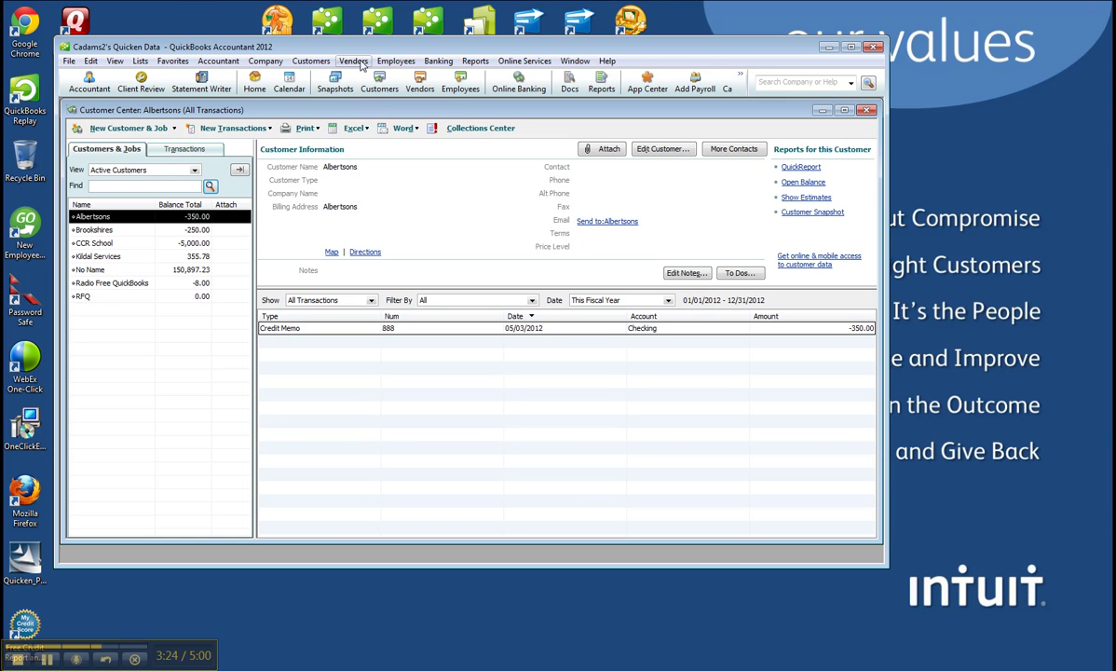
{"action": "left_click", "coordinate": [438, 61]}
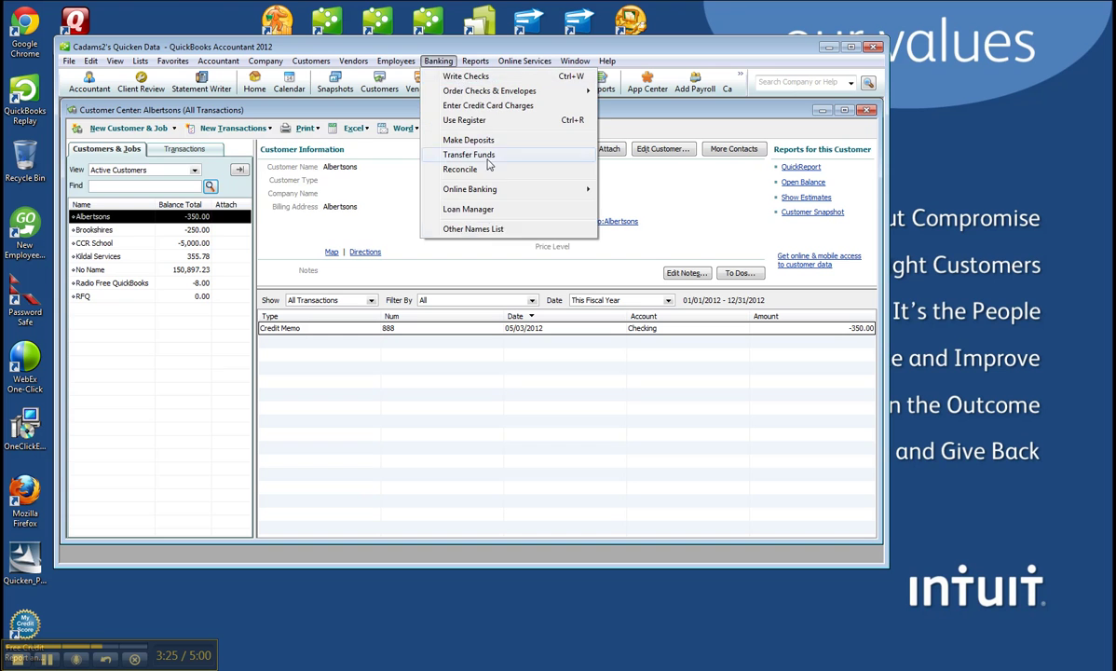
{"action": "left_click", "coordinate": [483, 229]}
{"action": "left_click", "coordinate": [372, 123]}
{"action": "left_click", "coordinate": [353, 61]}
{"action": "left_click", "coordinate": [384, 75]}
Return to the Customer Center and review the transactions of the listed customers from Brookshires down to RFQ
{"action": "left_click", "coordinate": [310, 60]}
{"action": "left_click", "coordinate": [349, 75]}
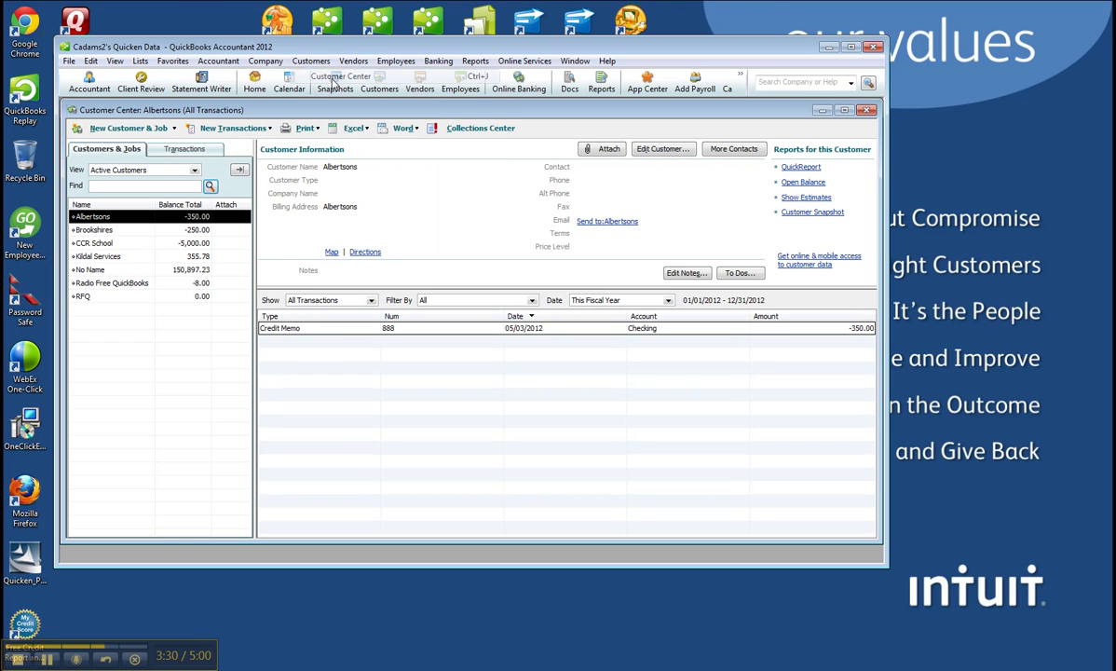
{"action": "left_click", "coordinate": [164, 230]}
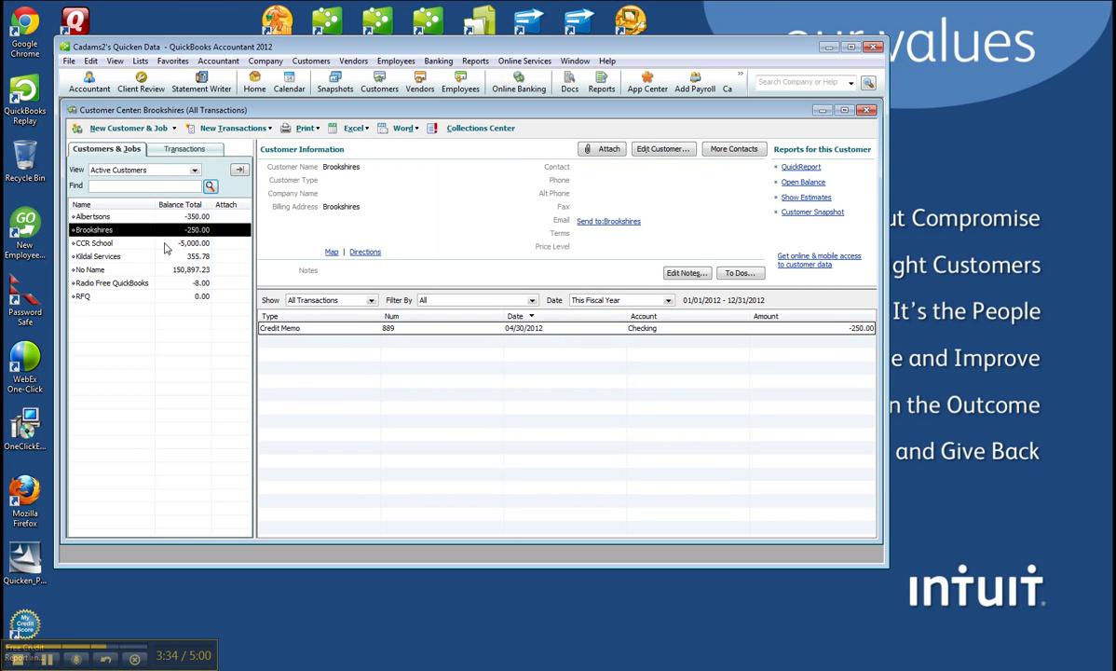
{"action": "key", "text": "Down"}
{"action": "key", "text": "Down"}
{"action": "key", "text": "Up"}
{"action": "key", "text": "Up"}
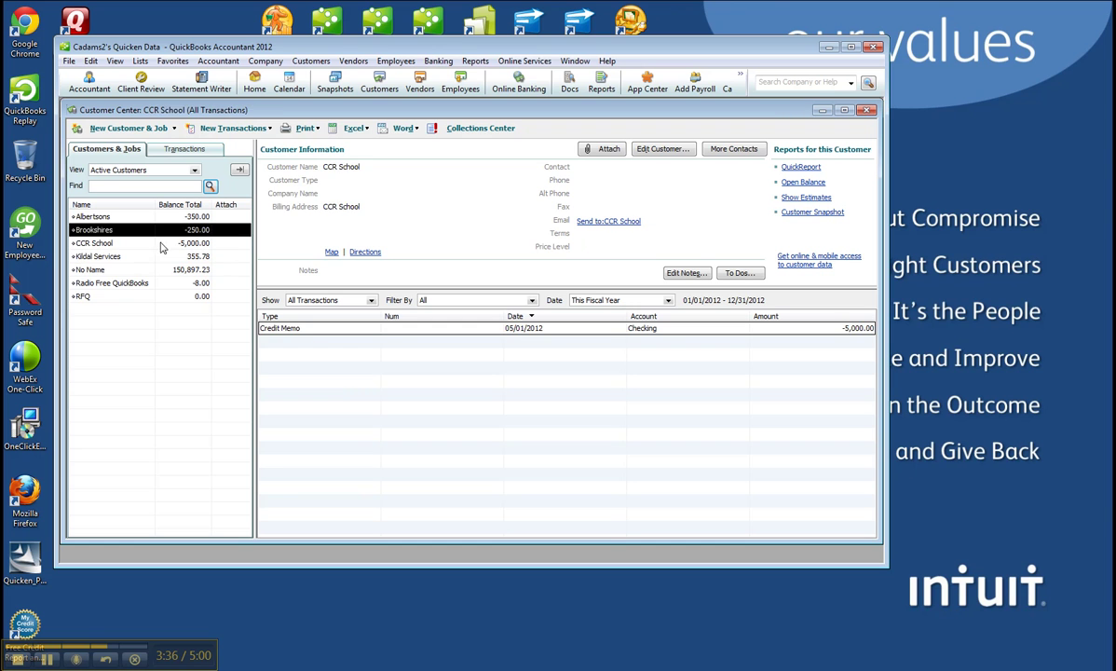
{"action": "key", "text": "Down"}
{"action": "key", "text": "Down"}
{"action": "key", "text": "Down"}
{"action": "key", "text": "Up"}
{"action": "left_click", "coordinate": [164, 284]}
{"action": "key", "text": "Down"}
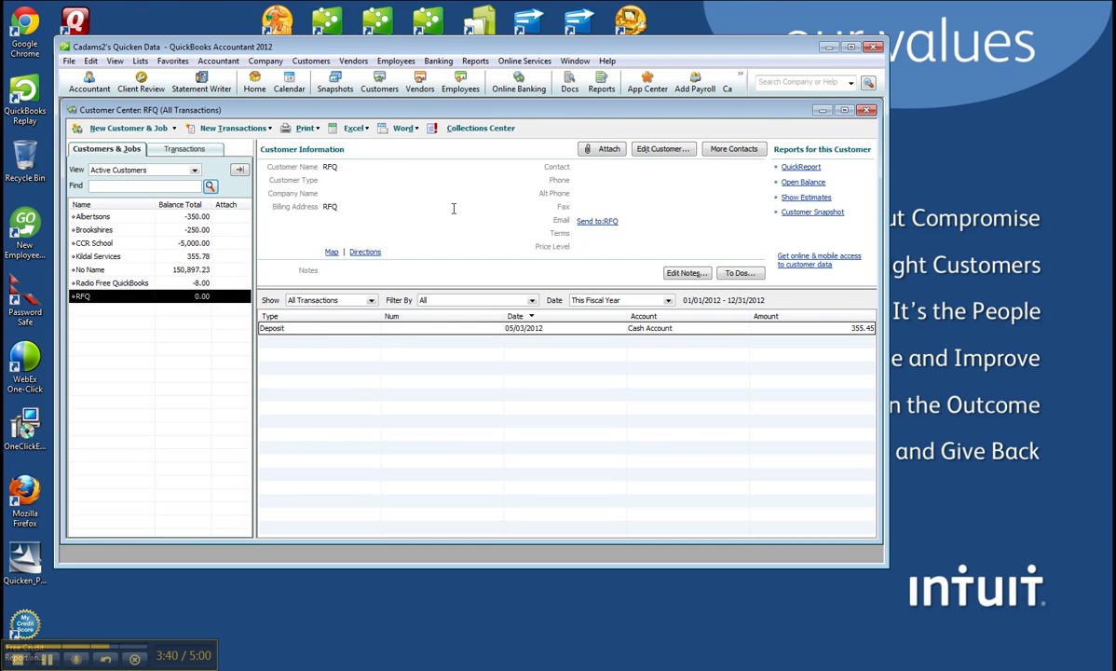